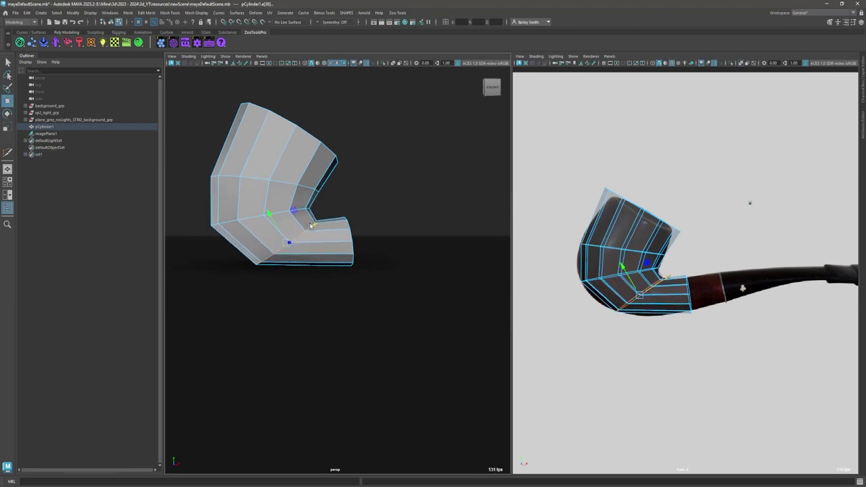
- Move the extruded end face to bend the pipe over the reference, then check it from the side
key("w")
left_click_drag(327, 237, 331, 254, "alt")
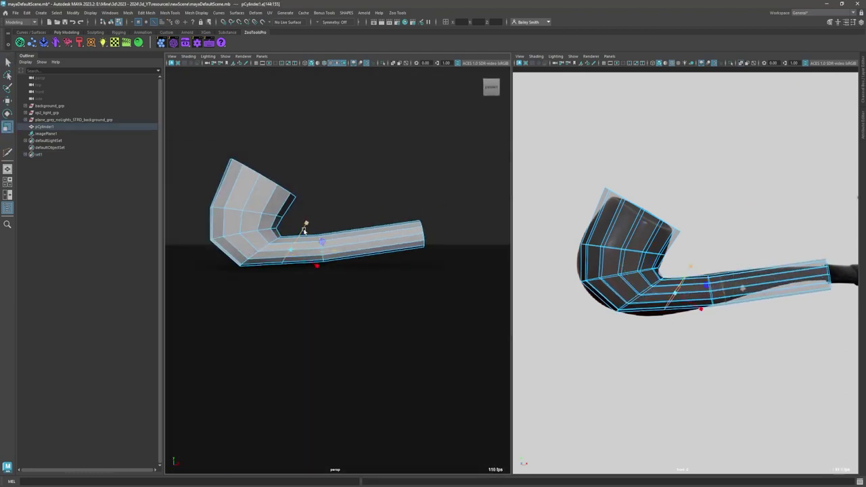
- Reposition the stem's edge loops in smooth preview and extrude its end edges into the wider bit
key("3")
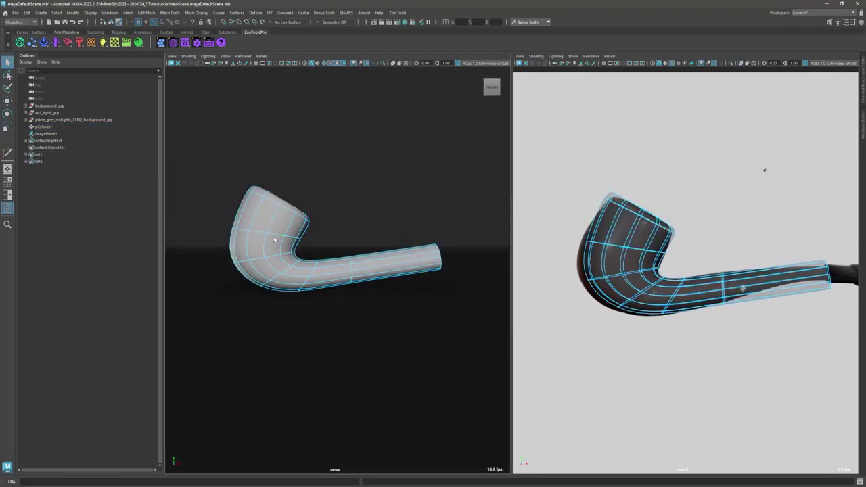
left_click_drag(281, 248, 298, 237, "alt")
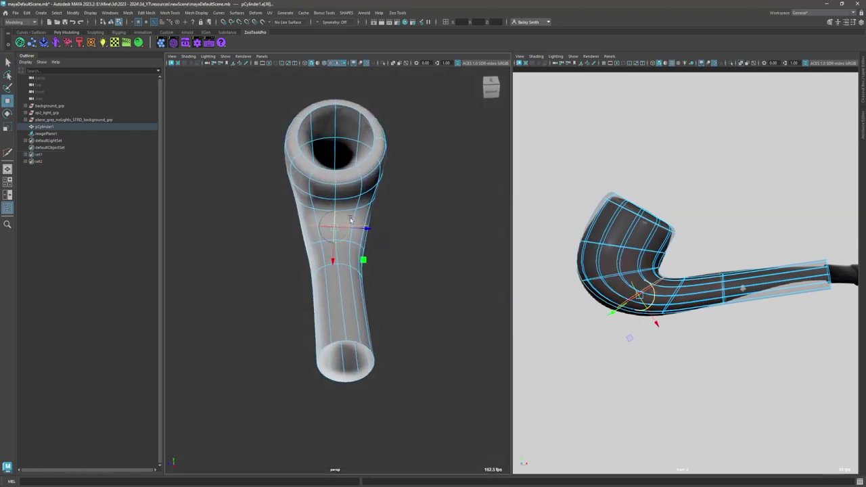
double_click(298, 235)
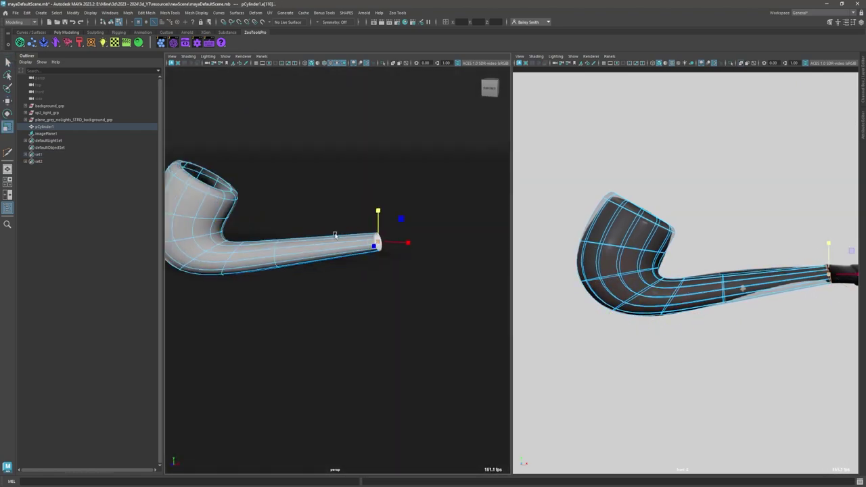
key("w")
double_click(320, 235)
key("w")
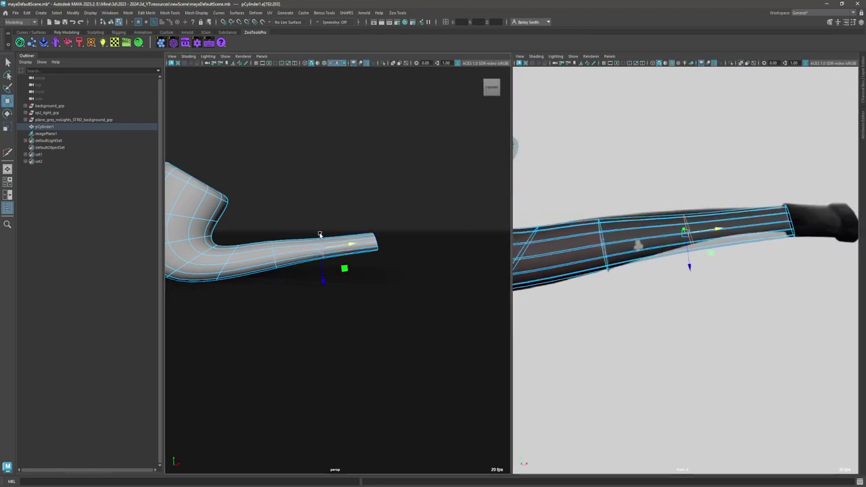
double_click(291, 249)
mouse_move(291, 249)
left_mouse_down("alt")
mouse_move(277, 270)
mouse_move(318, 224)
mouse_move(371, 212)
mouse_move(405, 222)
left_mouse_up("alt")
key("ctrl+e")
key("ctrl+e")
key("e")
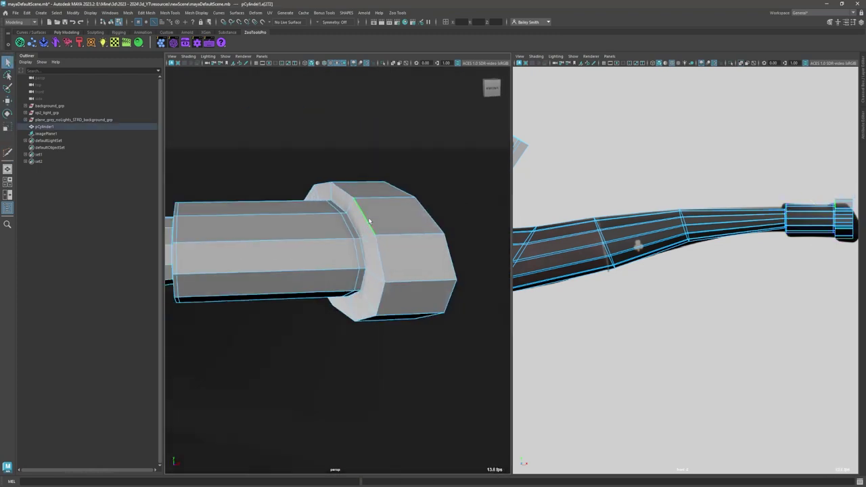
- Bevel the stem's end edge and extrude the end loop outward into a hexagonal collar
key("ctrl+b")
left_click_drag(369, 220, 335, 201, "alt")
mouse_move(381, 214)
left_mouse_down("alt")
mouse_move(339, 223)
mouse_move(376, 290)
mouse_move(358, 280)
mouse_move(352, 257)
mouse_move(369, 245)
left_mouse_up("alt")
double_click(329, 242)
double_click(316, 244)
key("ctrl+e")
mouse_move(369, 245)
left_mouse_down("alt")
mouse_move(329, 246)
mouse_move(387, 248)
mouse_move(287, 283)
mouse_move(329, 293)
mouse_move(306, 285)
mouse_move(341, 251)
mouse_move(325, 244)
mouse_move(353, 272)
mouse_move(365, 188)
left_mouse_up("alt")
- Adjust the collar's edges and edge loops with the Move tool
left_click(368, 310)
key("w")
left_click(342, 251)
scroll(339, 250, "up", 3)
double_click(345, 246)
scroll(353, 272, "down", 3)
- Rotate and move the stem's edge loops to follow the reference's curve
double_click(365, 189)
key("e")
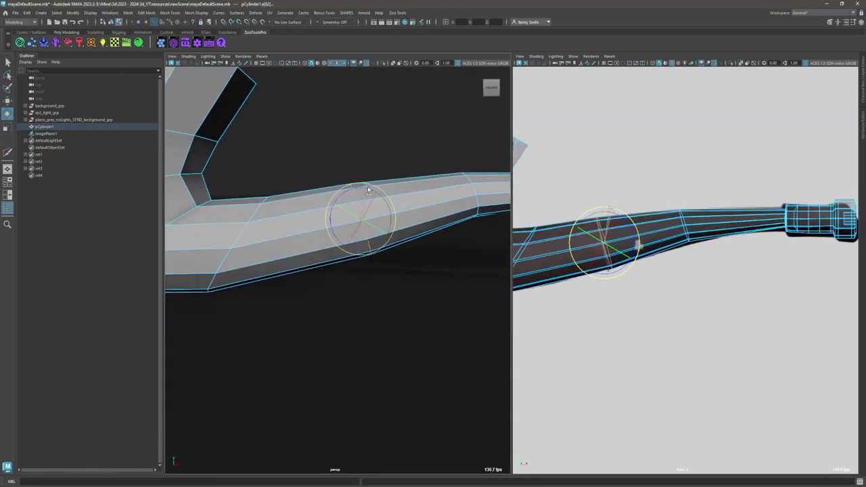
key("f")
scroll(359, 216, "down", 5)
mouse_move(392, 248)
left_mouse_down("alt")
mouse_move(364, 193)
mouse_move(352, 203)
left_mouse_up("alt")
key("w")
scroll(360, 244, "up", 5)
scroll(345, 256, "up", 5)
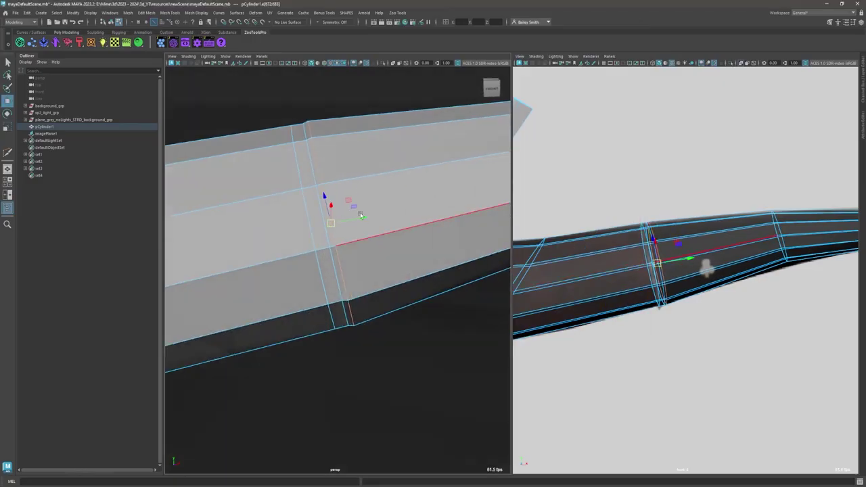
key("F8")
key("F8")
scroll(392, 222, "down", 10)
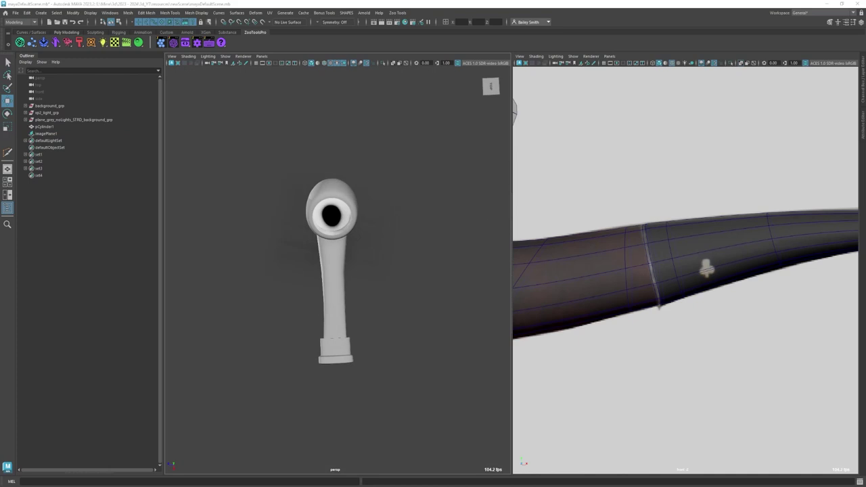
key("ctrl+z")
key("ctrl+z")
- Orbit around the whole pipe to look down into the bowl's top face
left_click_drag(366, 357, 341, 243, "alt")
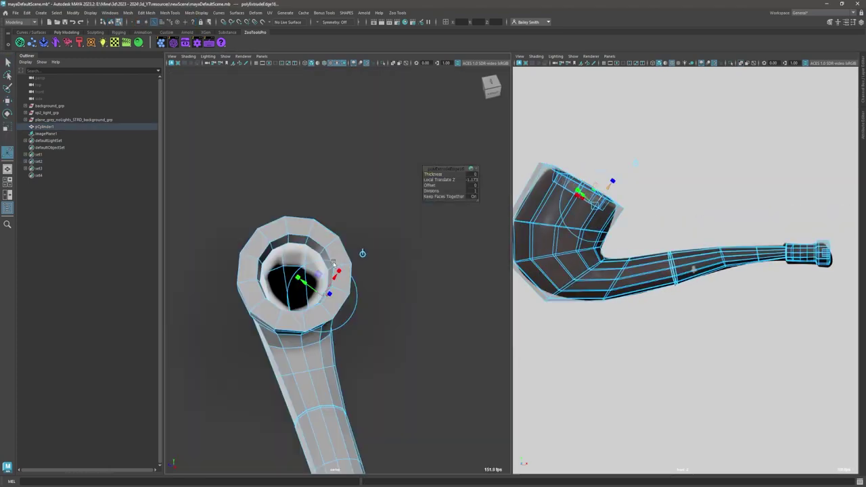
mouse_move(366, 284)
left_mouse_down("alt")
mouse_move(363, 242)
mouse_move(363, 291)
left_mouse_up("alt")
scroll(363, 271, "up", 5)
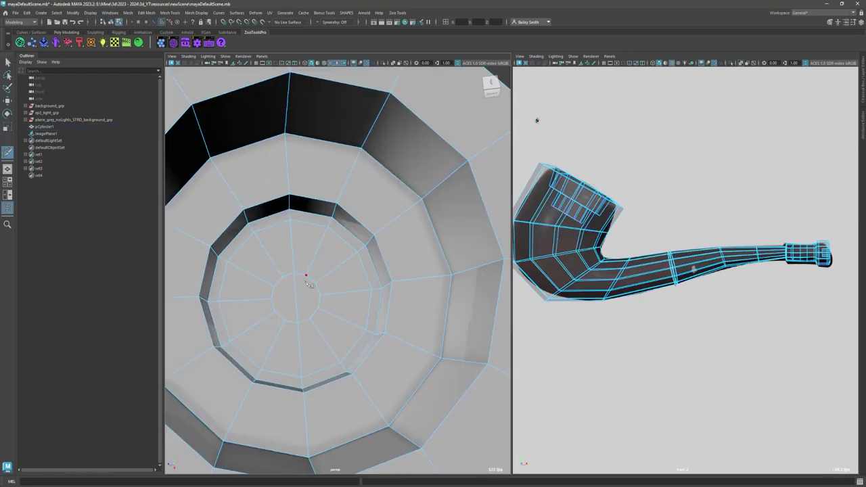
right_click_drag(366, 240, 368, 238, "shift")
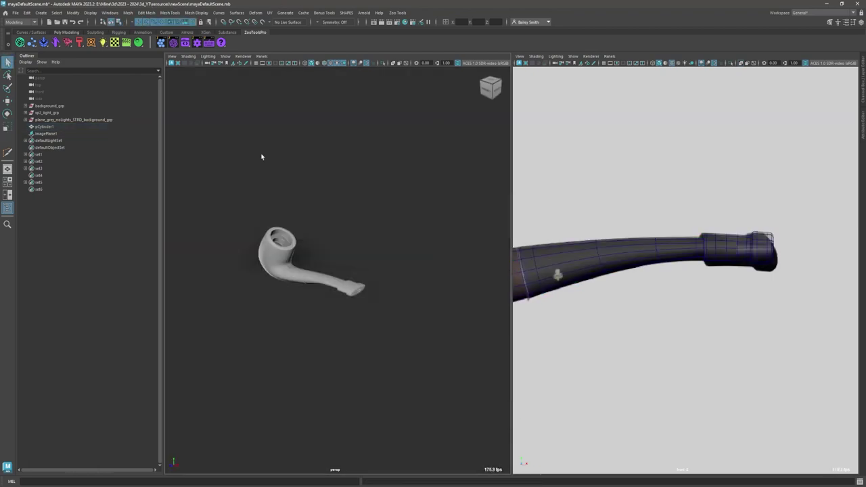
- Save the pipe as a new scene file with Save Scene As
key("ctrl+shift+s")
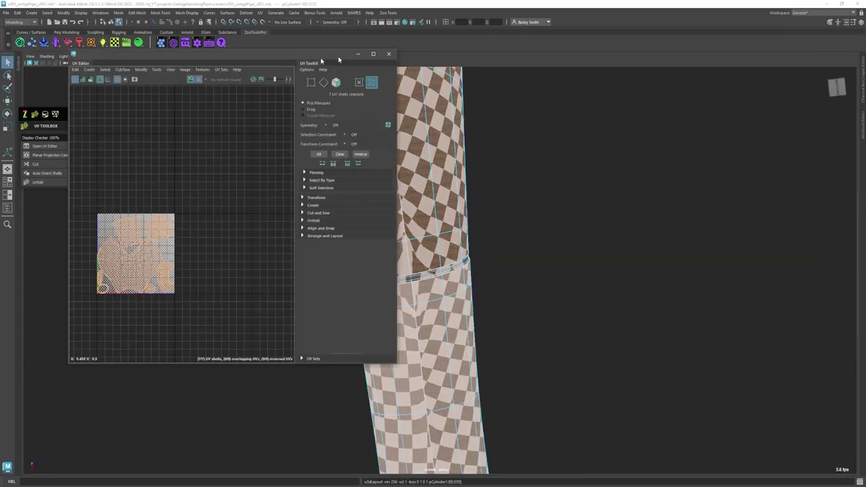
- Check the Catmull-Clark smoothing options and hide pipe_low so only pipe_high shows
left_click(762, 234)
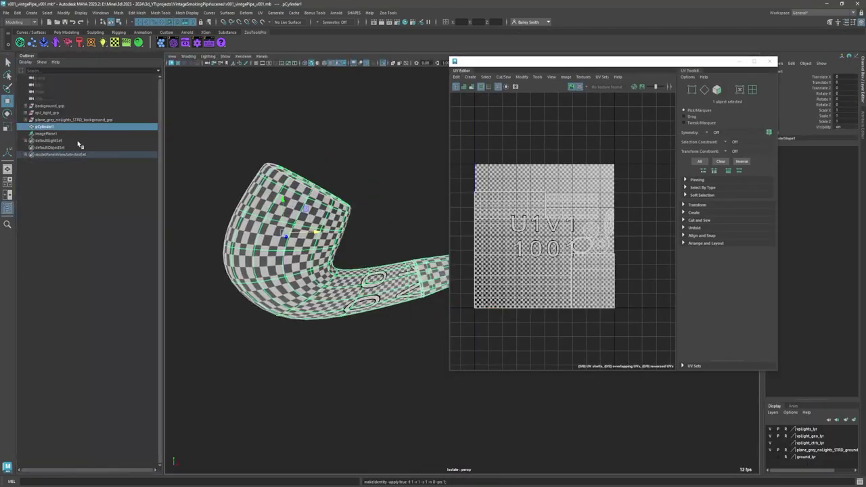
left_click(58, 142)
key("F8")
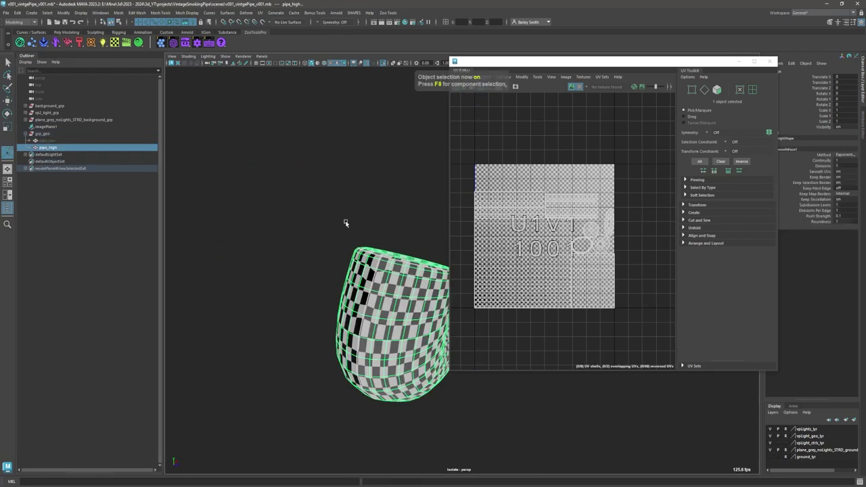
- Export the selected pipe_high model and start a new Substance Painter project
left_click(772, 62)
left_click(6, 13)
left_click(69, 111)
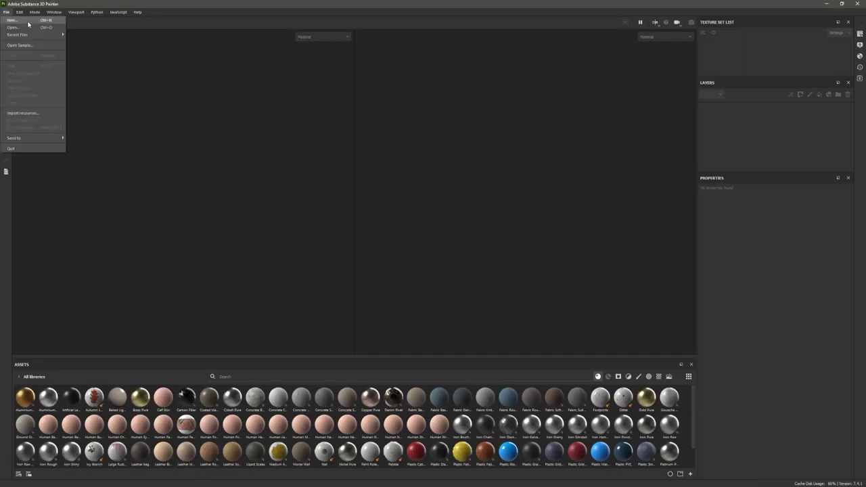
left_click(28, 20)
- Create a new project from the exported pipe mesh
left_click(499, 169)
double_click(78, 49)
left_click(465, 341)
- Apply Acajou Wood Varnished to the pipe, inspect the bowl in the 3D view, and rename Fill layer 1
type("wood")
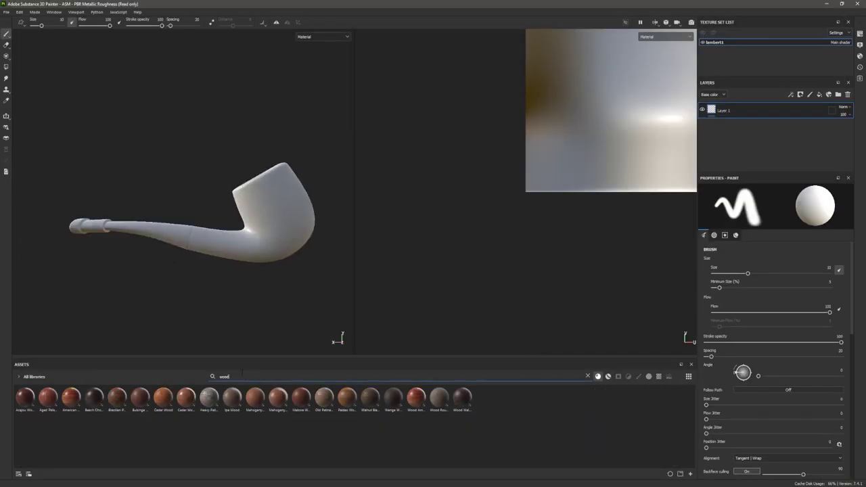
left_click_drag(25, 400, 250, 223)
left_click_drag(354, 170, 614, 170)
key("F2")
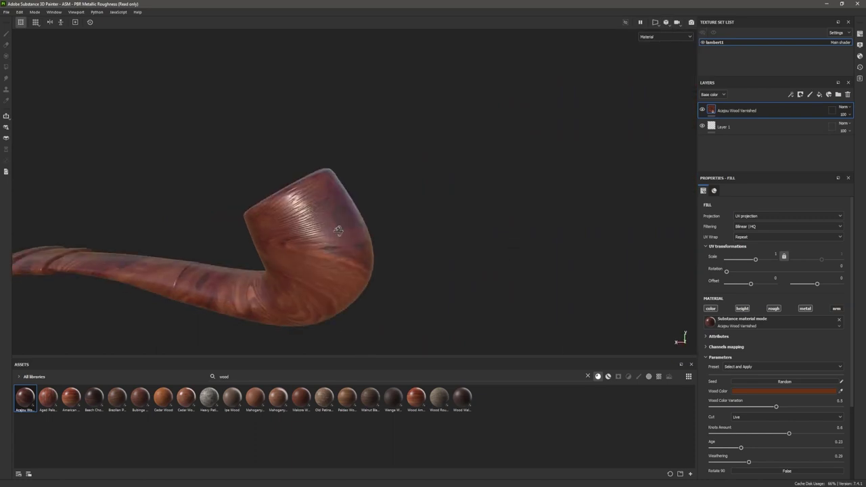
left_click_drag(406, 204, 528, 183, "alt")
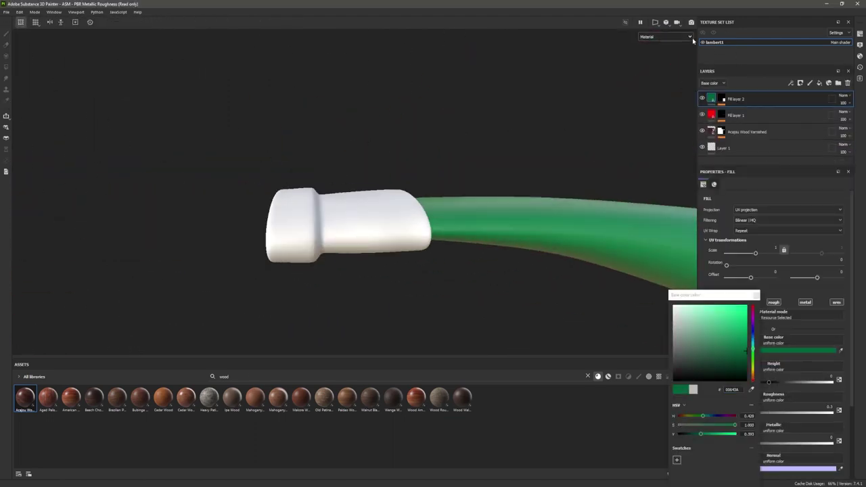
left_click_drag(410, 283, 192, 156, "alt")
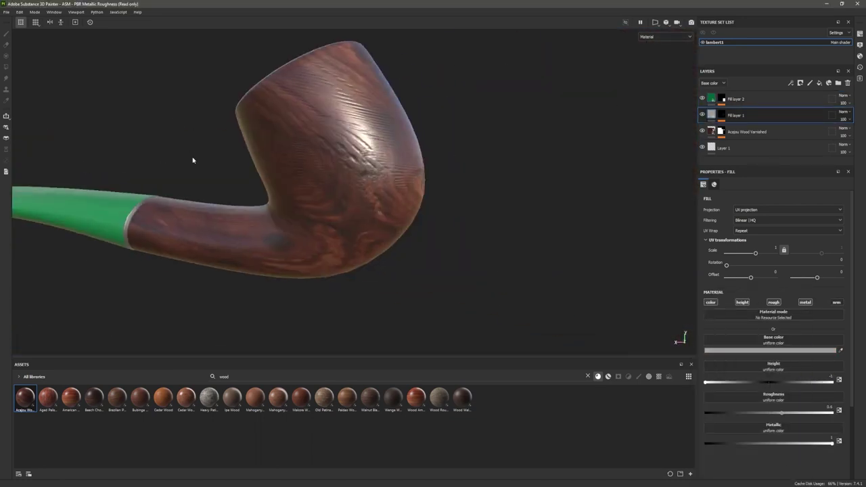
double_click(736, 115)
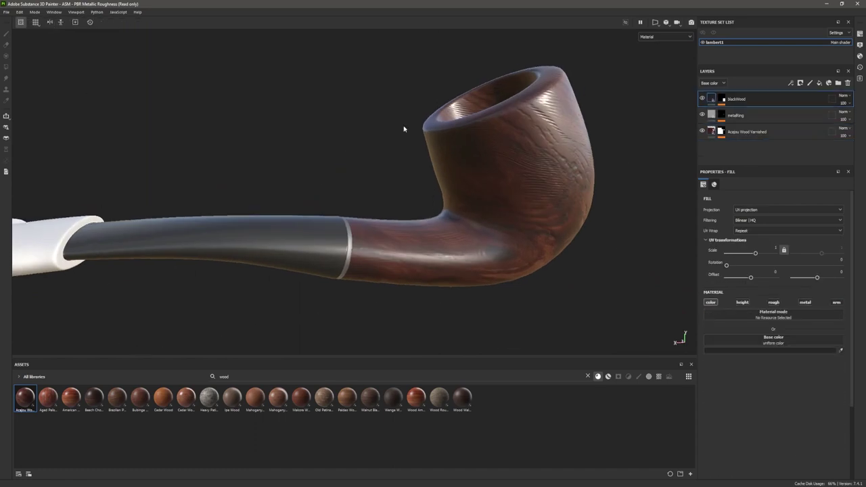
- Group the stem layers into Folder 1 and mask it with a Grunge Charcoal fill
right_click(739, 100)
left_click(769, 113)
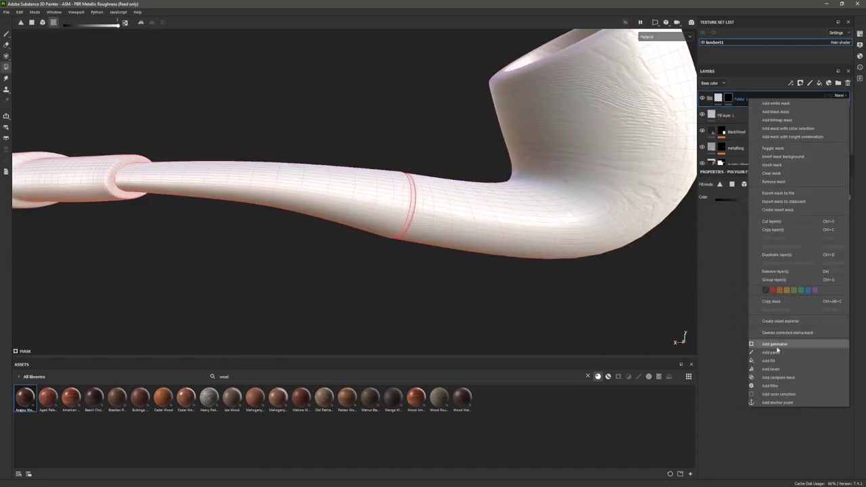
left_click(763, 280)
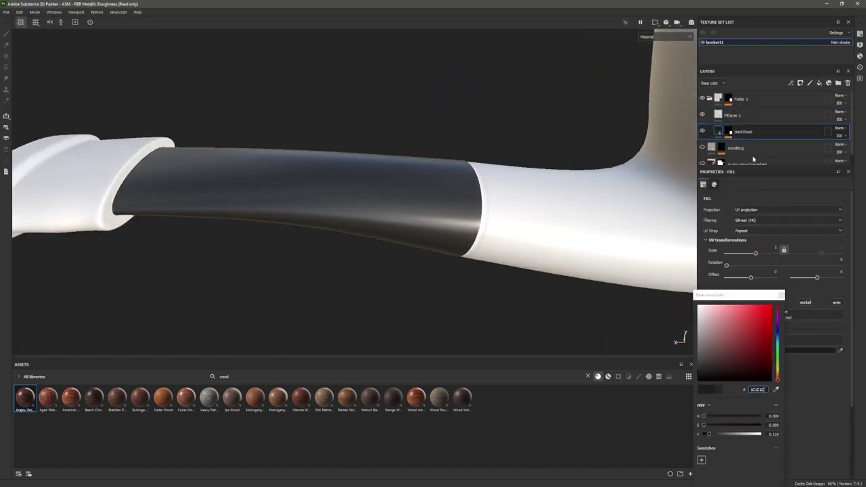
left_click(830, 342)
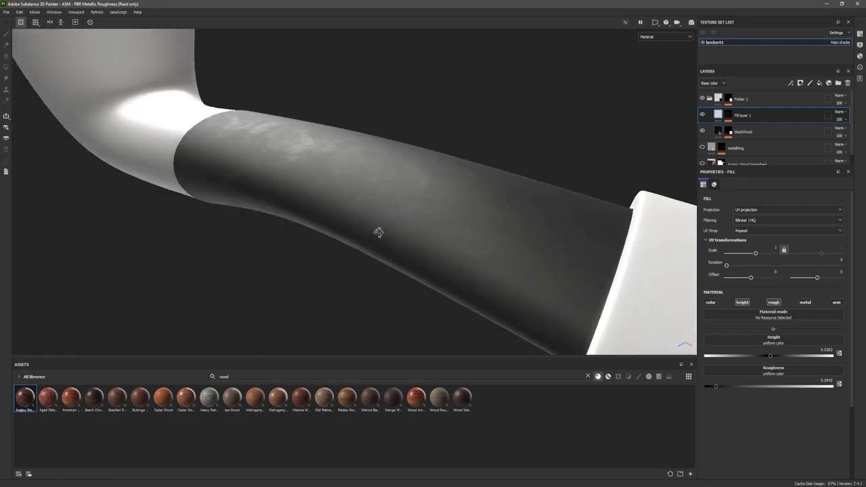
- Select Fill layer 1 and choose the Scratches 2 brush for painting the bowl
left_click(723, 116)
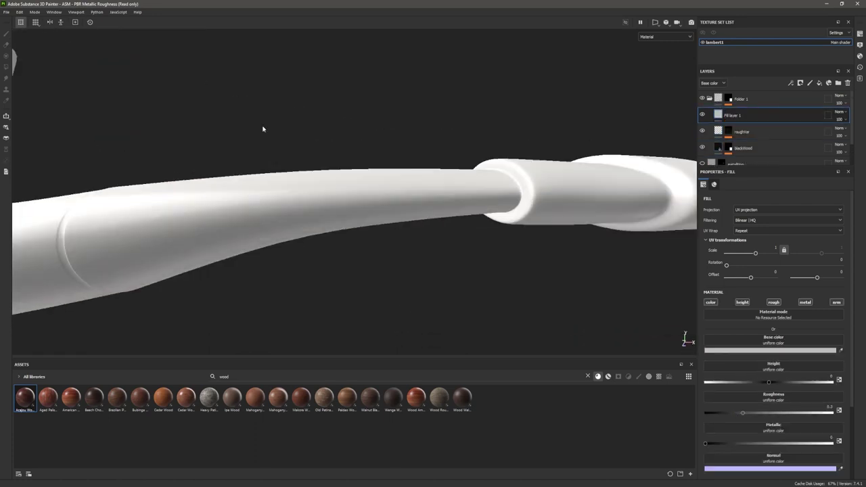
type("dirt")
left_click(186, 398)
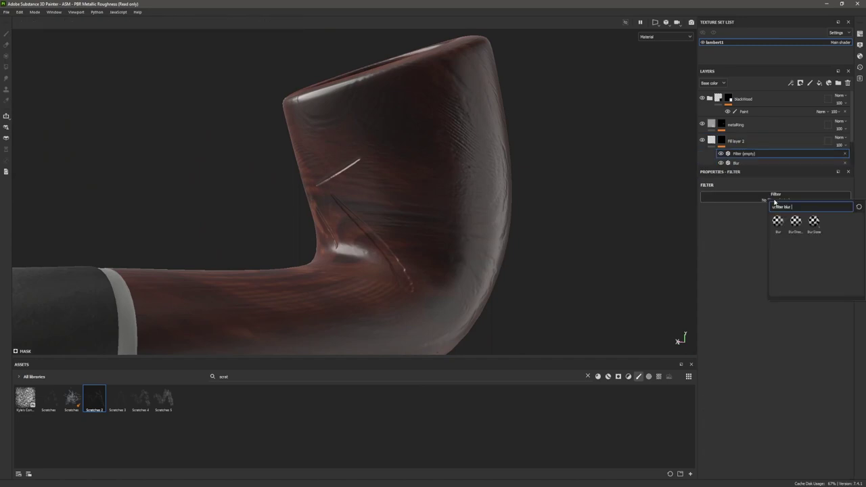
- Add a Transform filter to the scratch layer and a grunge fill to Fill layer 3's mask
left_click(771, 203)
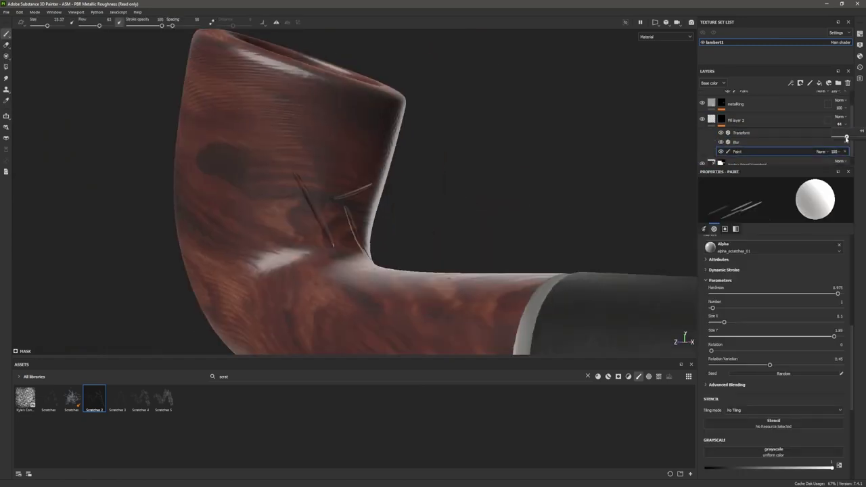
left_click(779, 252)
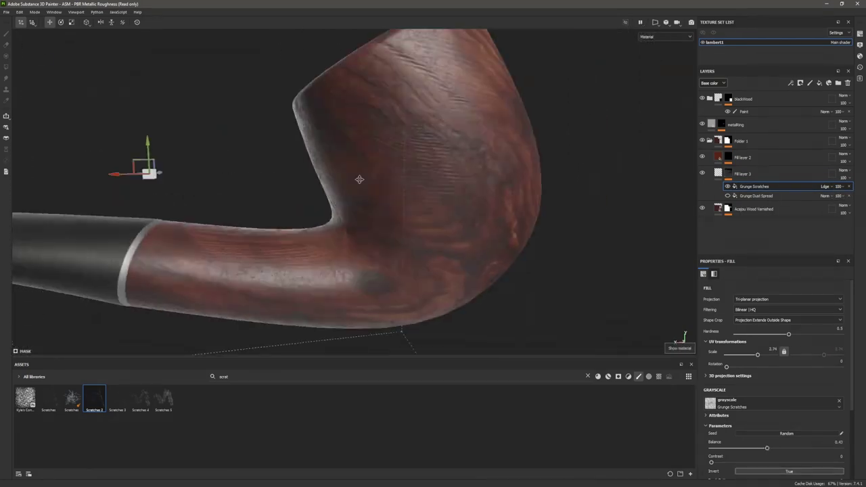
- Switch the mask pattern to Grunge Map 001 with balance 0.51
left_click(795, 361)
left_click_drag(777, 450, 777, 450)
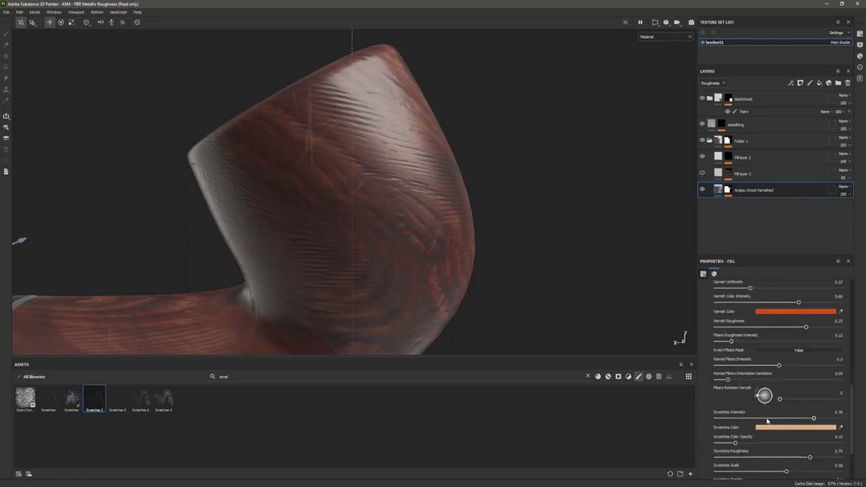
middle_click_drag(527, 309, 457, 234, "alt")
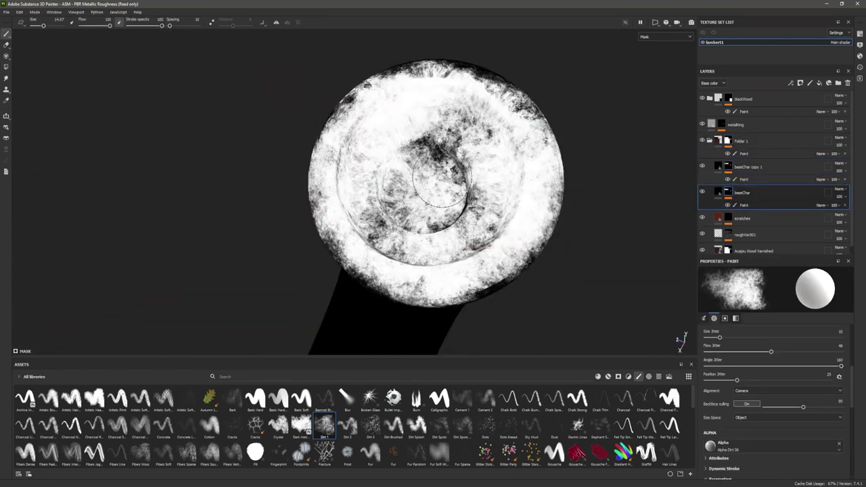
- Select the baseChar copy 1 layer and orbit to a close, low view of the bowl rim
left_click(737, 174)
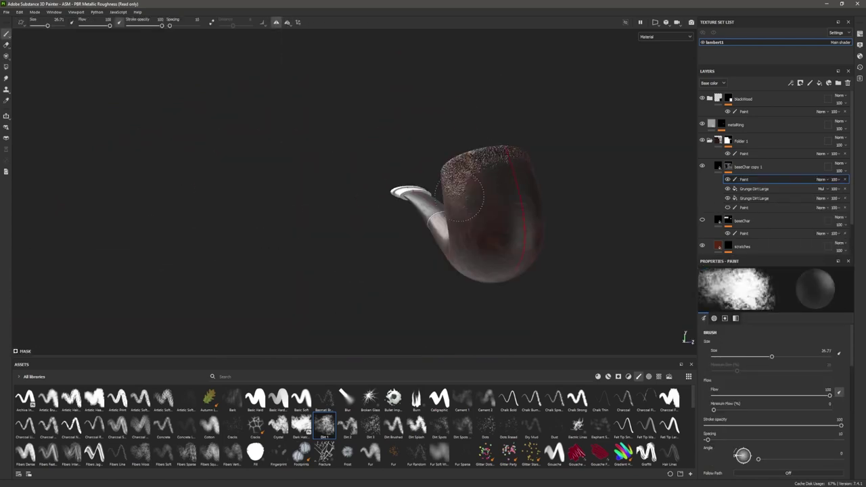
left_click_drag(451, 153, 435, 218, "alt")
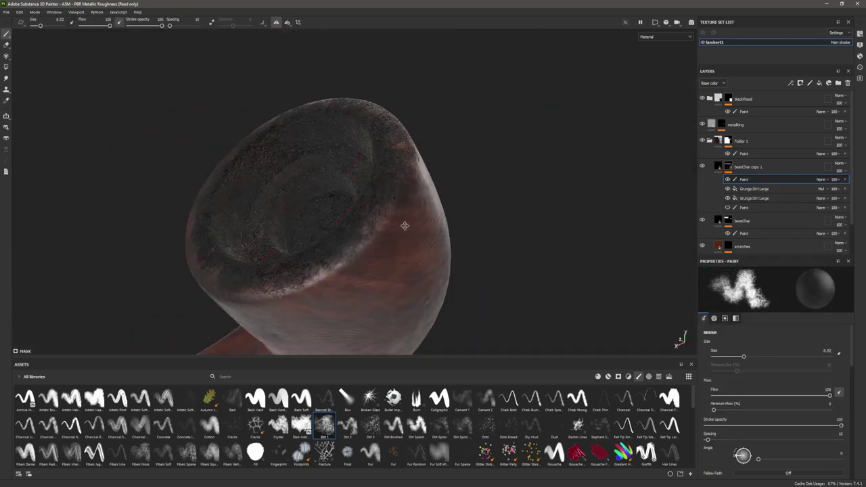
left_click_drag(521, 215, 379, 142, "alt")
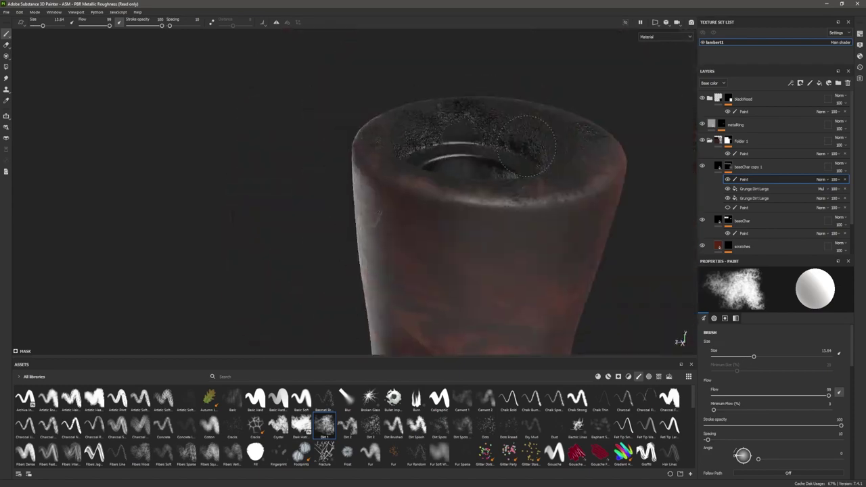
mouse_move(446, 136)
left_mouse_down("alt")
mouse_move(461, 154)
mouse_move(421, 359)
left_mouse_up("alt")
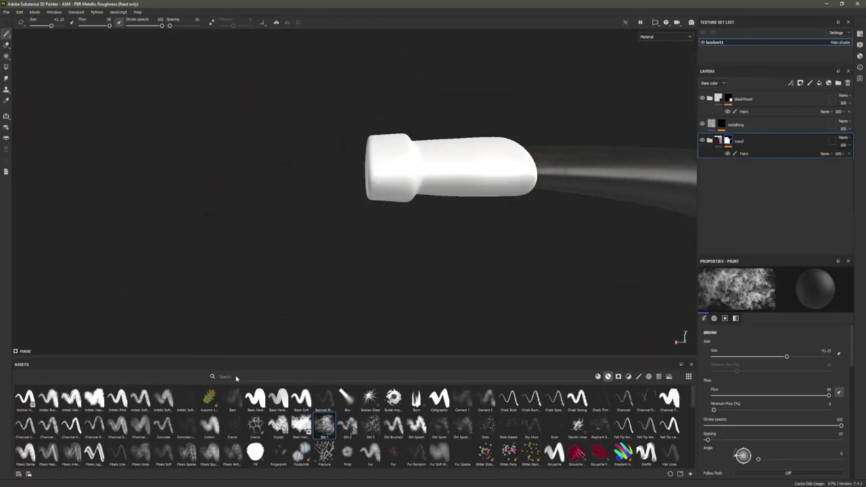
- Save the project as v001_smokingPipe with Ctrl+S
key("ctrl+s")
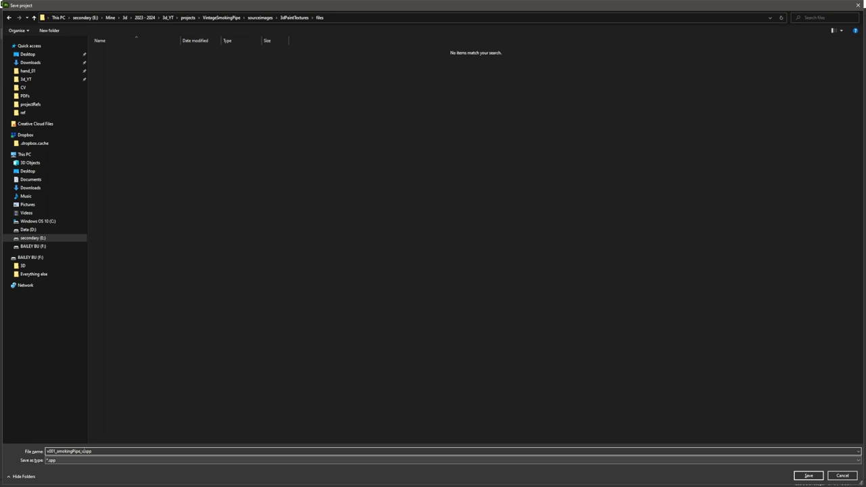
key("Return")
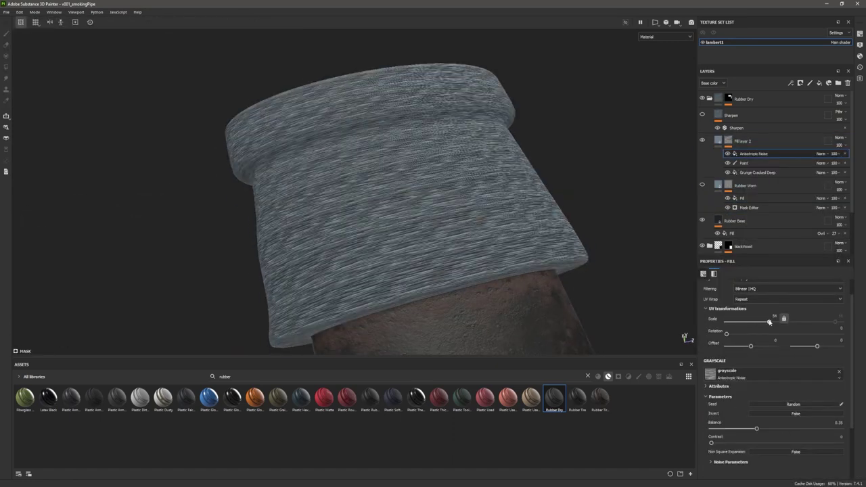
- Expand the Anisotropic Noise fill's Noise Parameters and scroll down to its sliders
left_click(731, 462)
scroll(754, 455, "down", 2)
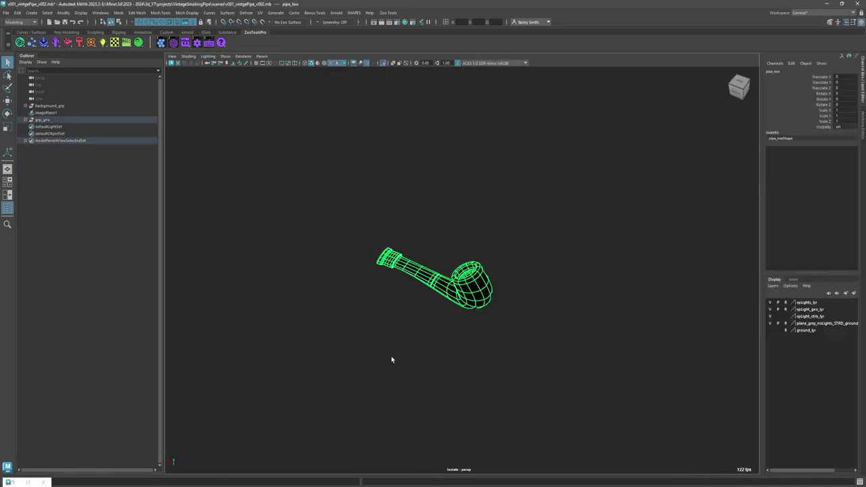
- Load the Zoo lighting and background groups into the Maya scene
left_click(426, 155)
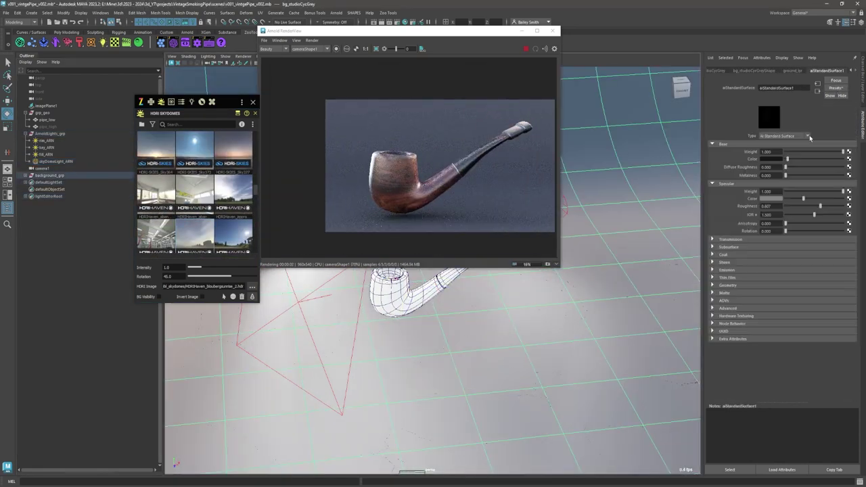
- Darken the backdrop's Base Color to near black and select the rim_ARN light
left_click_drag(793, 160, 786, 162)
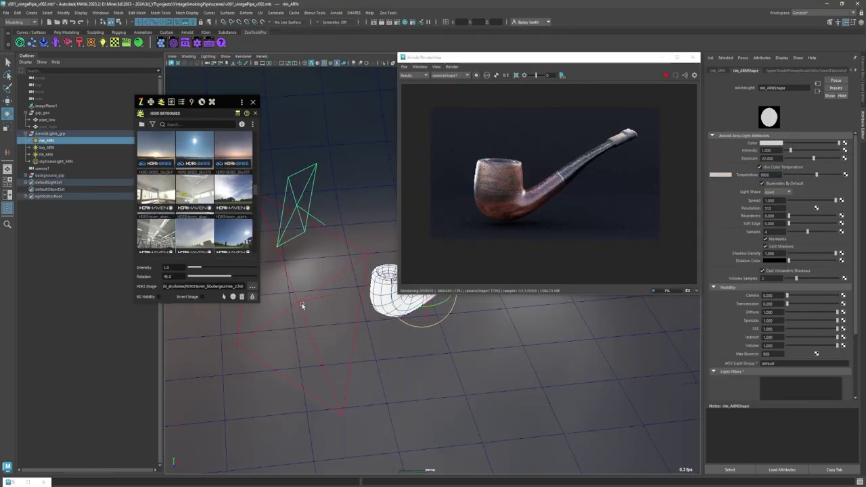
left_click(296, 206)
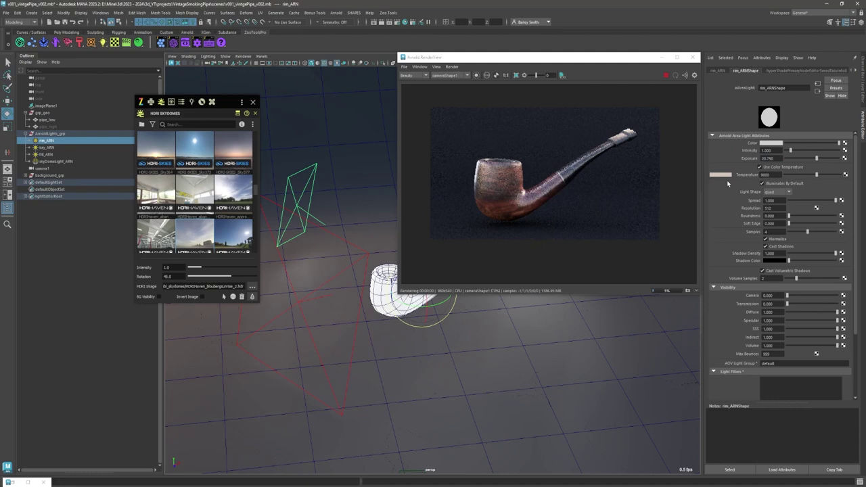